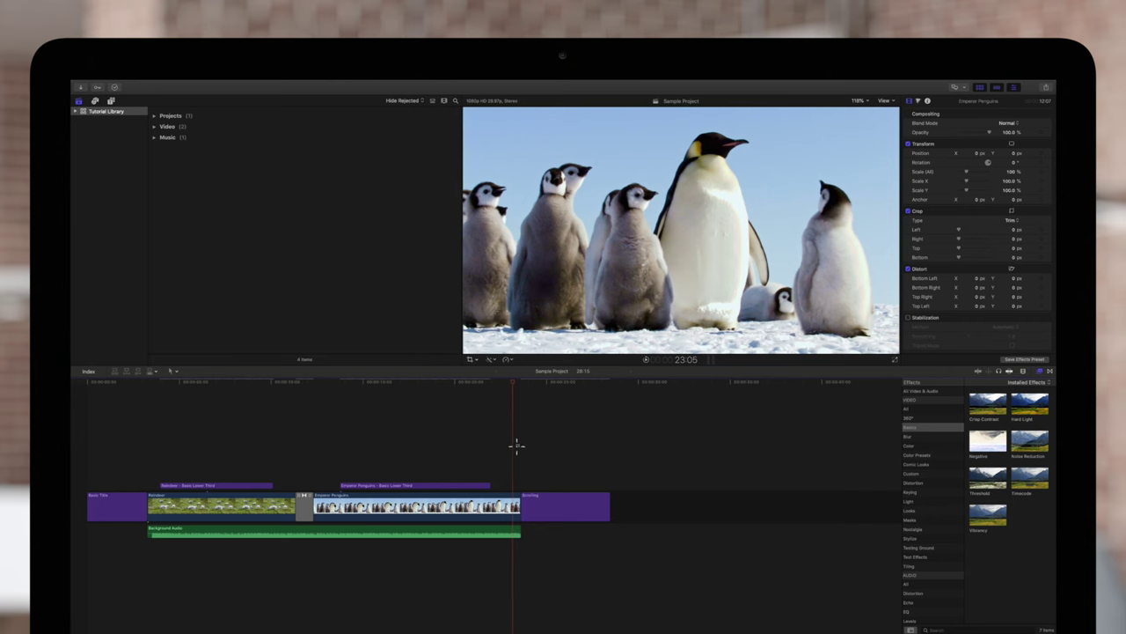
Merge the timeline's title, video, transition and audio clips into compound clip 'Example Compound'
{"action": "left_click_drag", "start_coordinate": [516, 445], "coordinate": [249, 540]}
{"action": "right_click", "coordinate": [271, 512]}
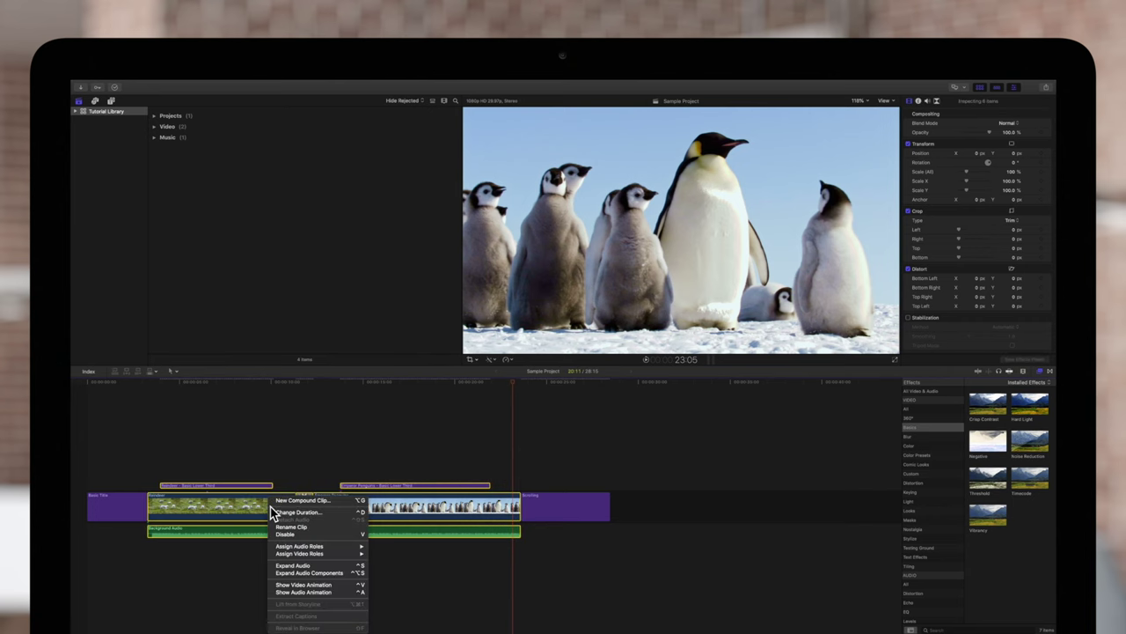
{"action": "left_click", "coordinate": [295, 500]}
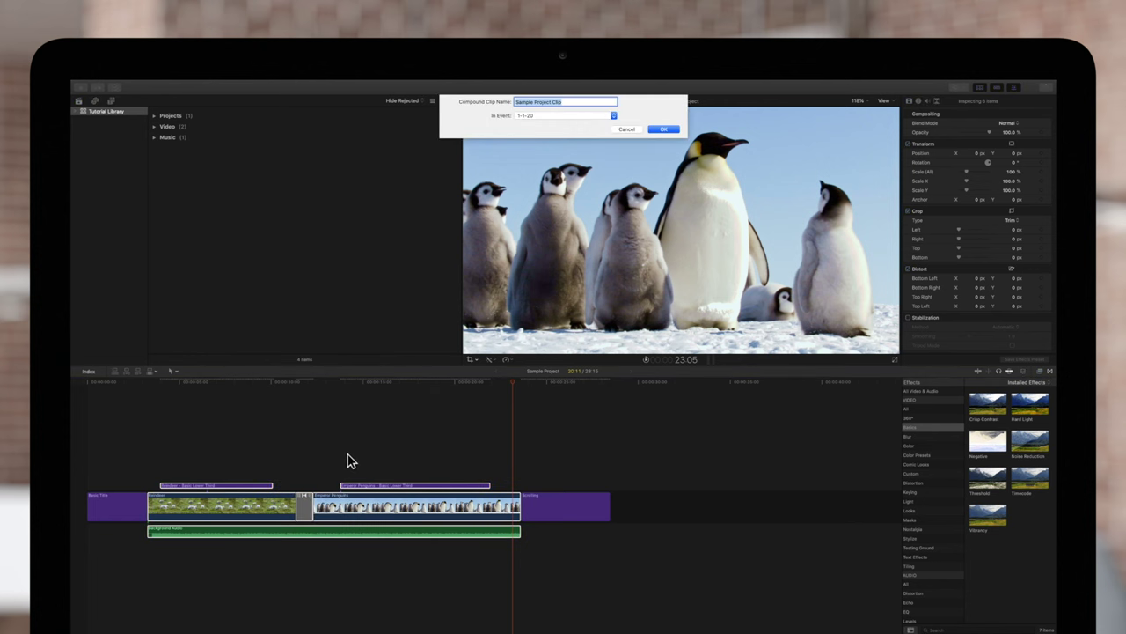
{"action": "type", "text": "Example Compound"}
{"action": "left_click", "coordinate": [663, 130]}
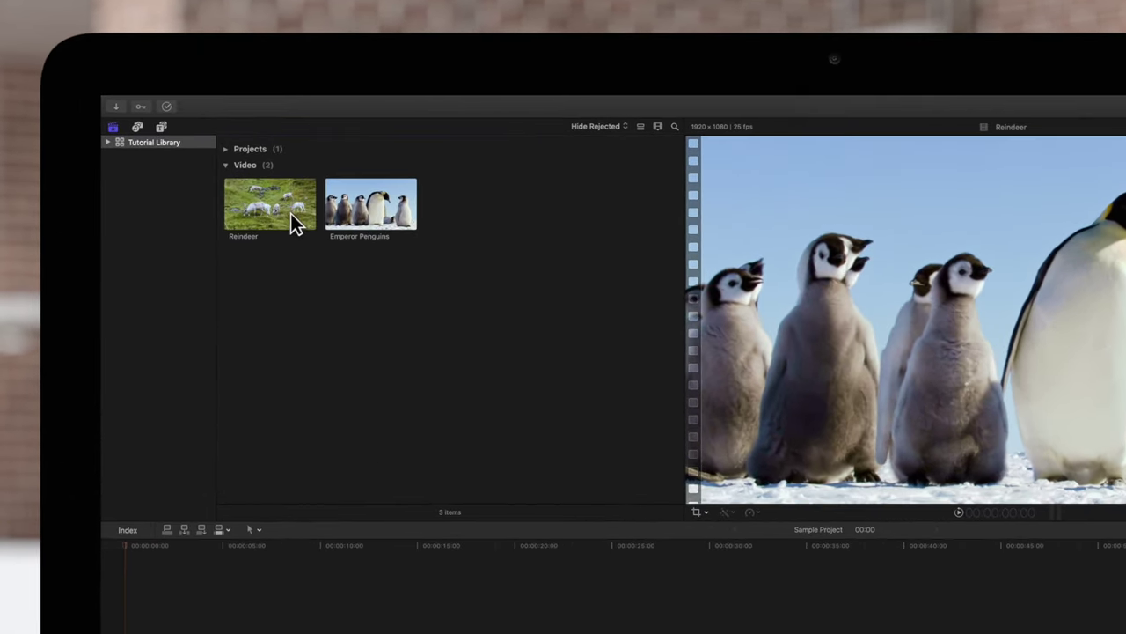
Select Reindeer and Emperor Penguins in the browser and start a New Compound Clip from them
{"action": "left_click", "coordinate": [290, 213]}
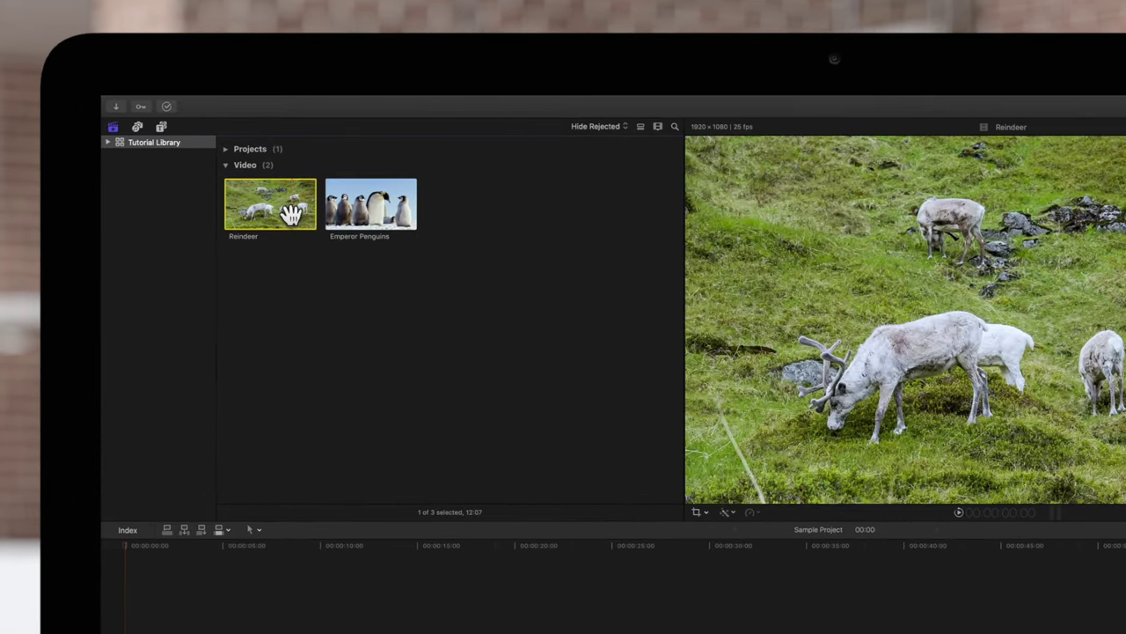
{"action": "left_click", "coordinate": [368, 211], "text": "super"}
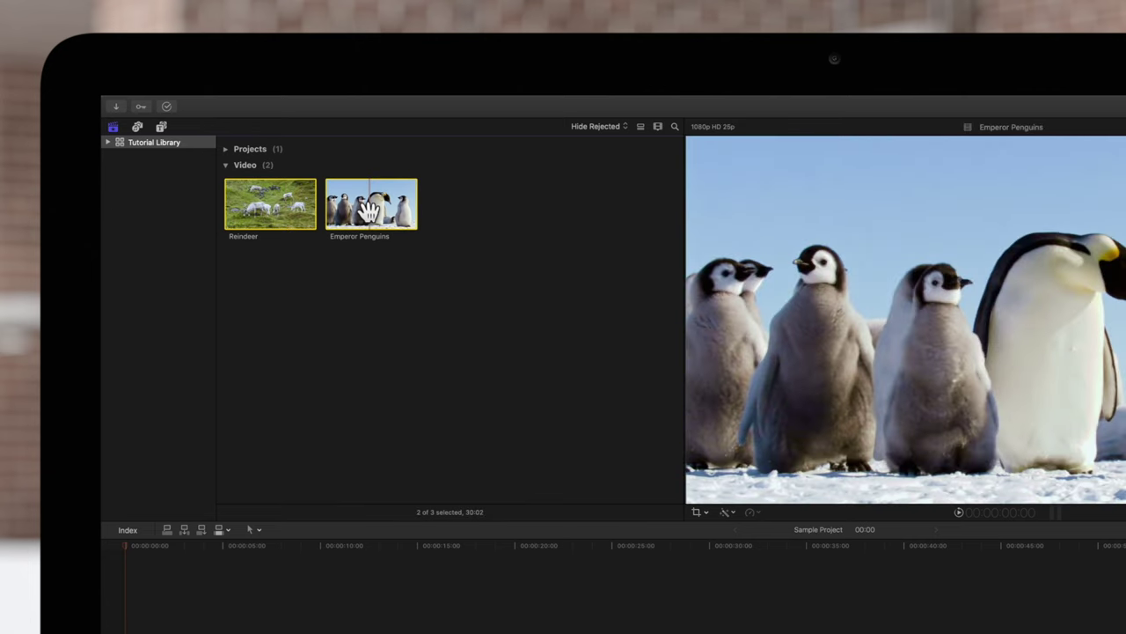
{"action": "key", "text": "ctrl"}
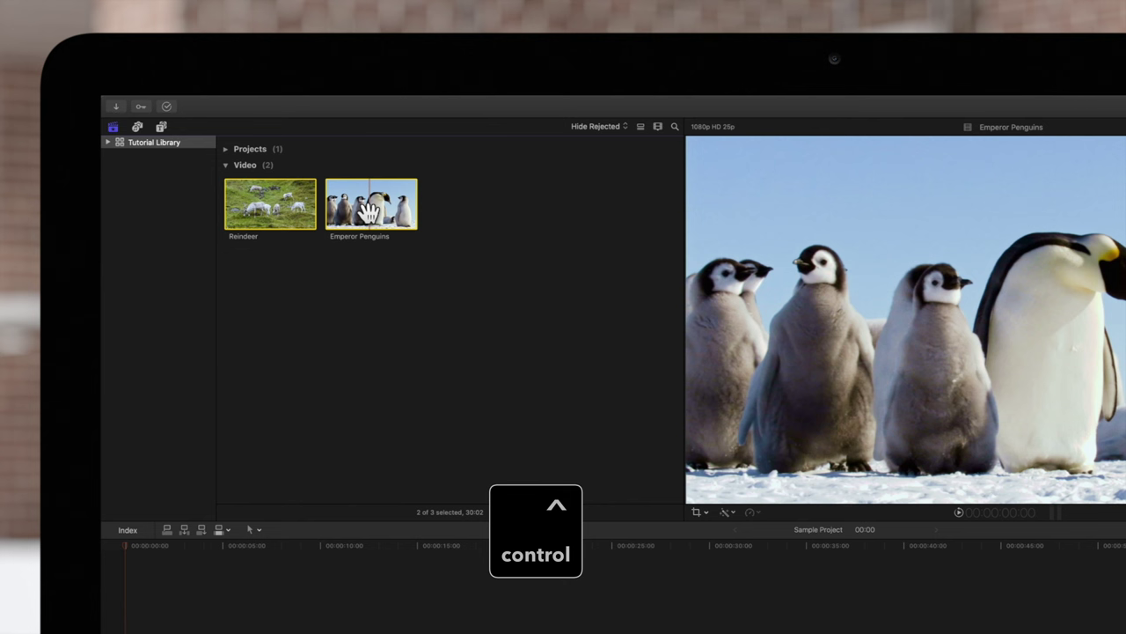
{"action": "left_click", "coordinate": [365, 214], "text": "ctrl"}
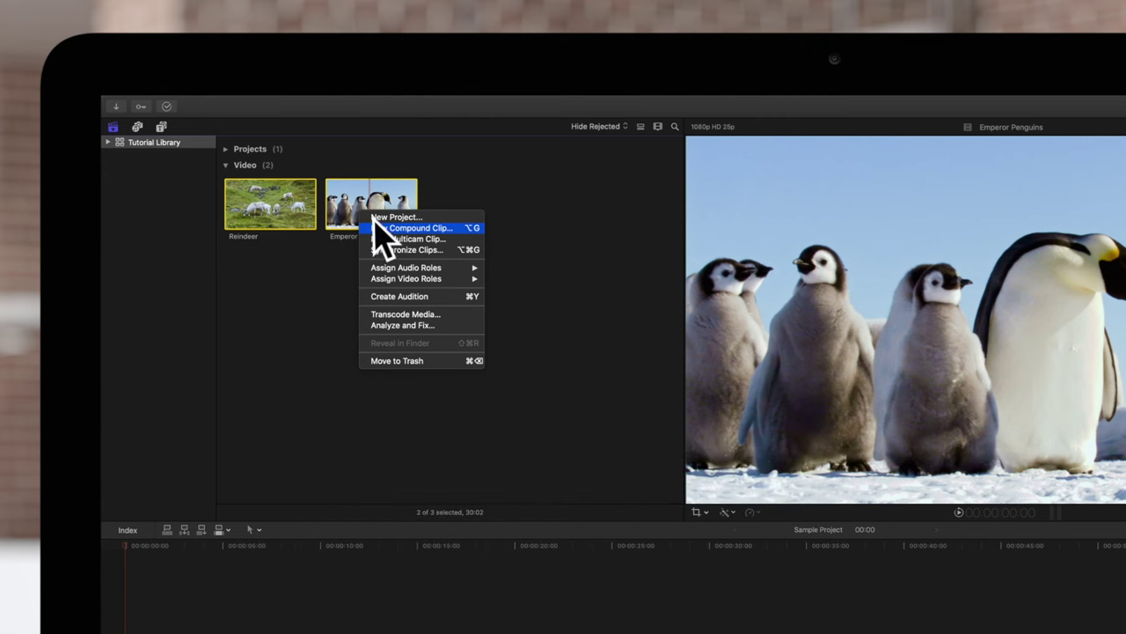
{"action": "left_click", "coordinate": [379, 229]}
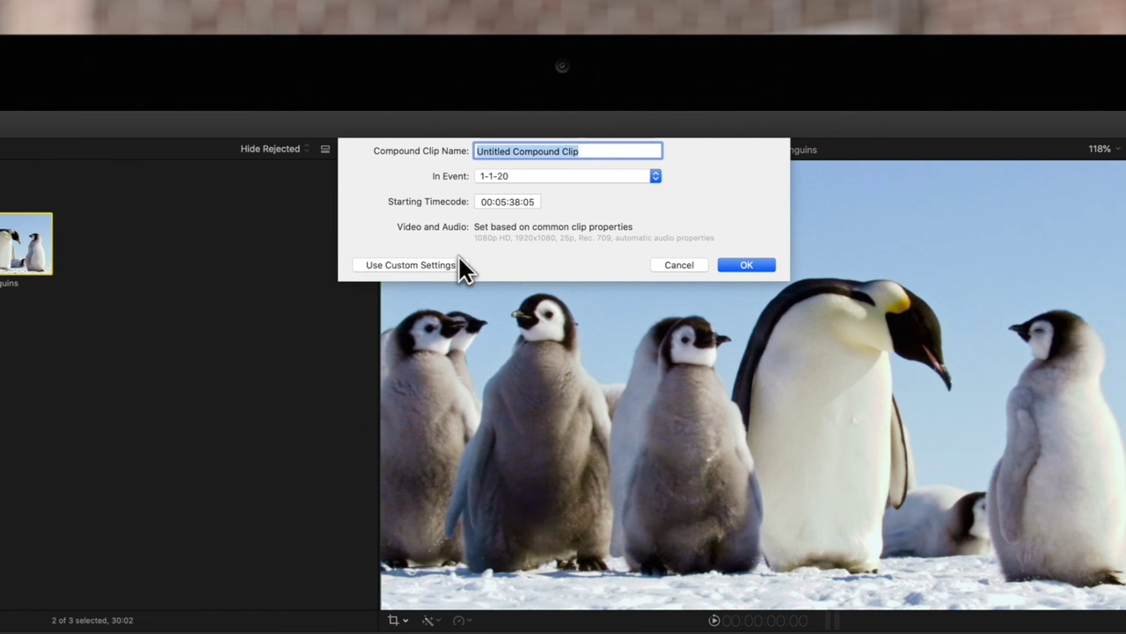
Replace the default name with 'Example Compound' and create the browser compound clip
{"action": "left_click", "coordinate": [613, 154]}
{"action": "triple_click", "coordinate": [570, 155]}
{"action": "type", "text": "Example Compound"}
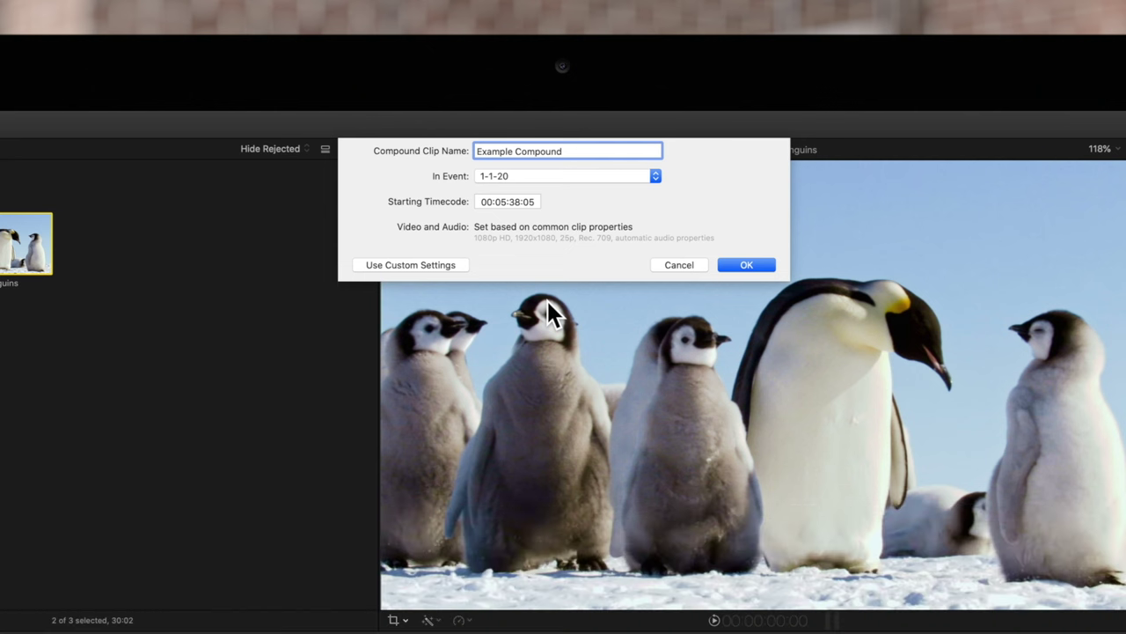
{"action": "left_click", "coordinate": [745, 266]}
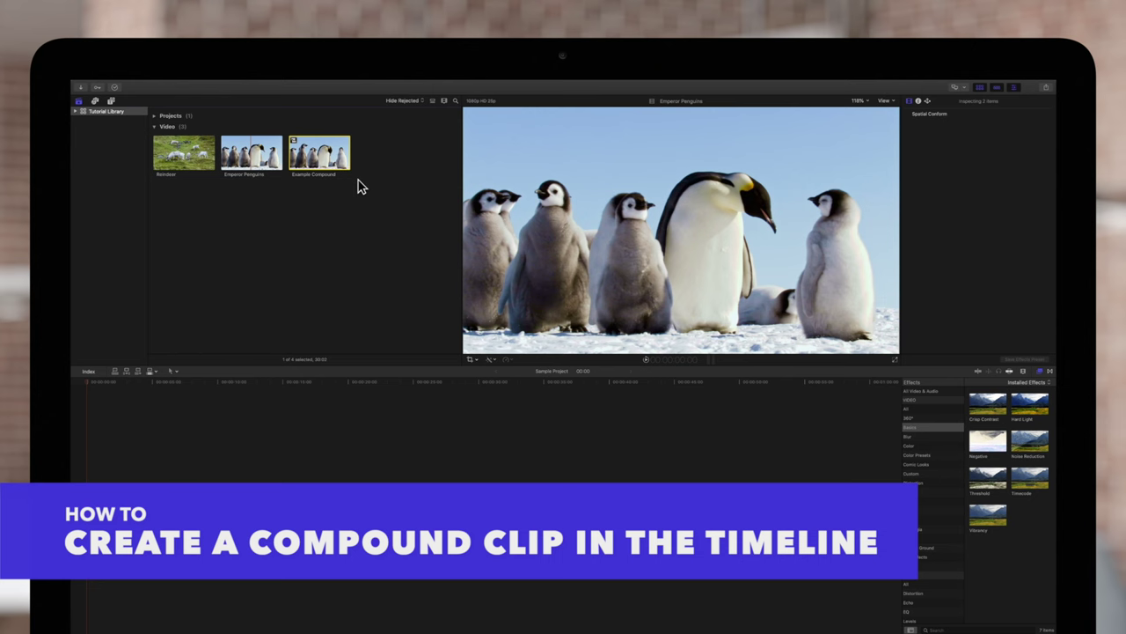
Select Reindeer and Emperor Penguins in the Sample Project timeline and bring up their shortcut menu
{"action": "left_click", "coordinate": [471, 463]}
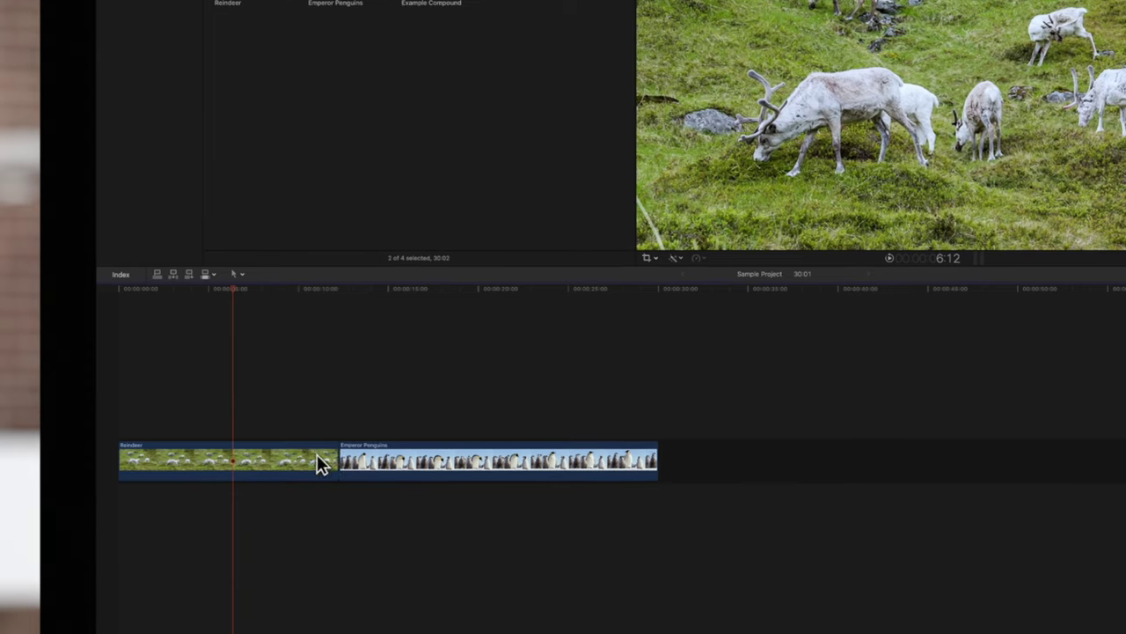
{"action": "left_click", "coordinate": [232, 504]}
{"action": "left_click", "coordinate": [405, 465], "text": "super"}
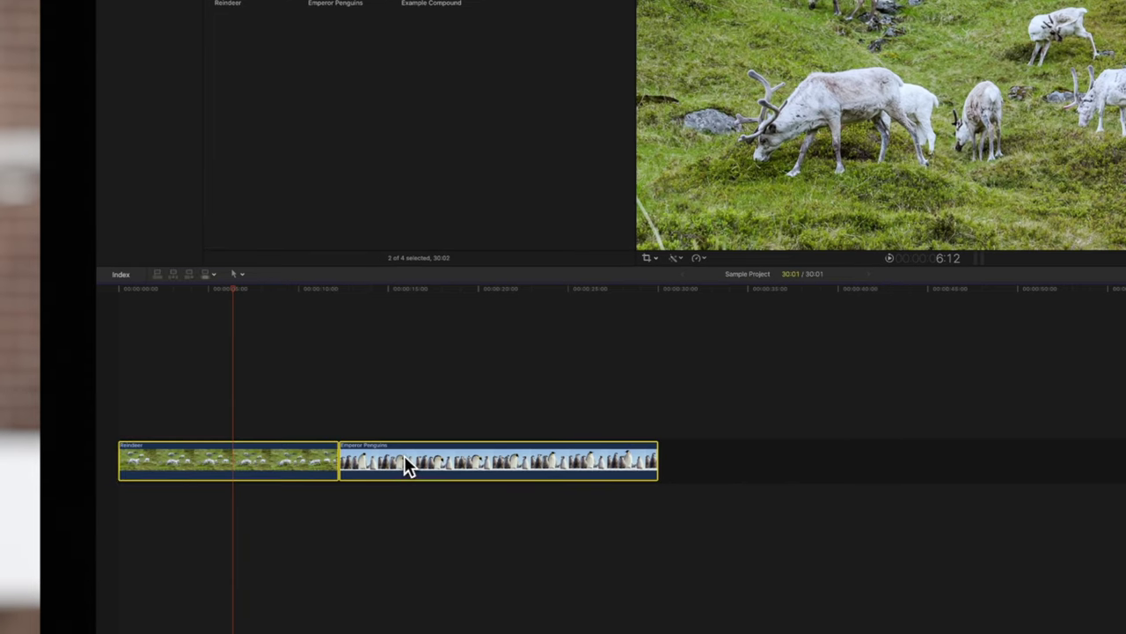
{"action": "key", "text": "ctrl"}
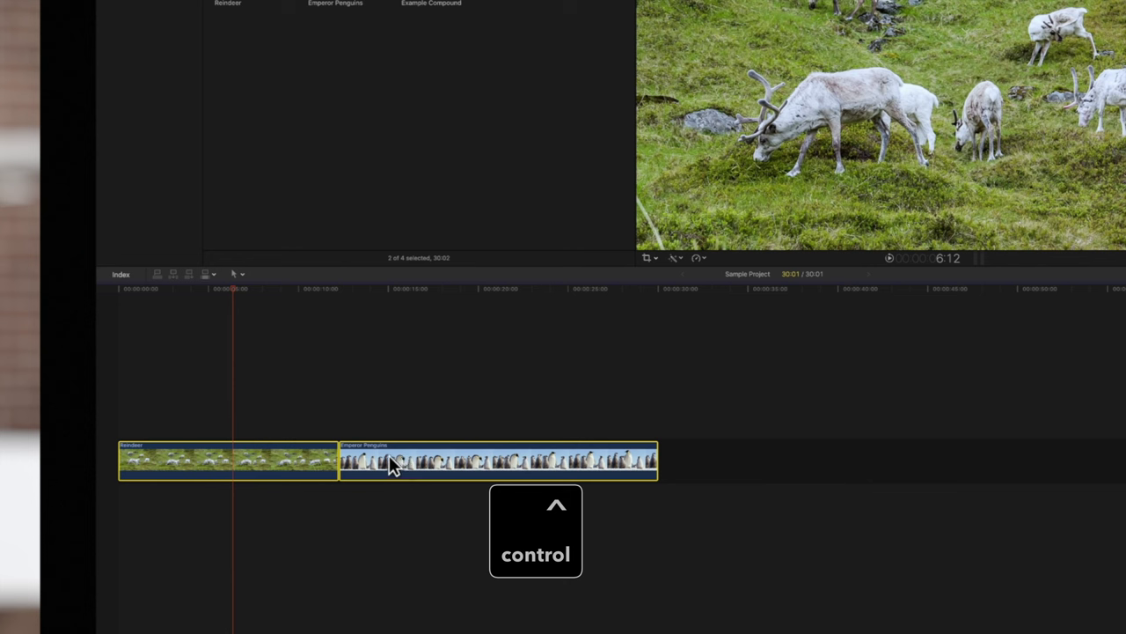
{"action": "left_click", "coordinate": [392, 458], "text": "ctrl"}
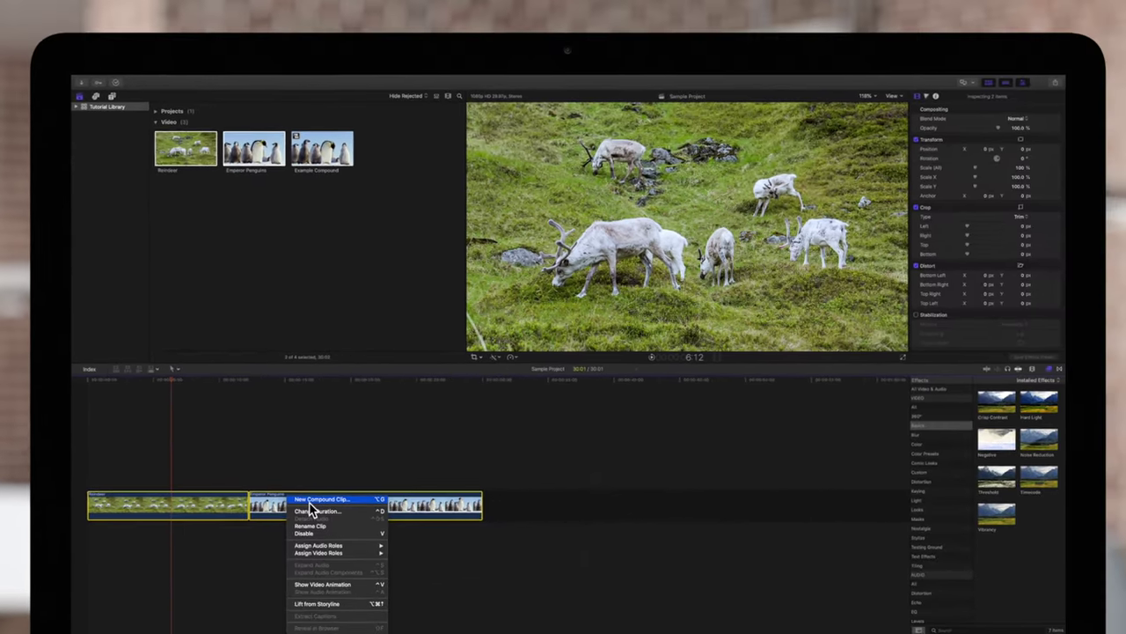
Turn the selected timeline clips into a compound clip named 'Example Compound 2'
{"action": "left_click", "coordinate": [309, 499]}
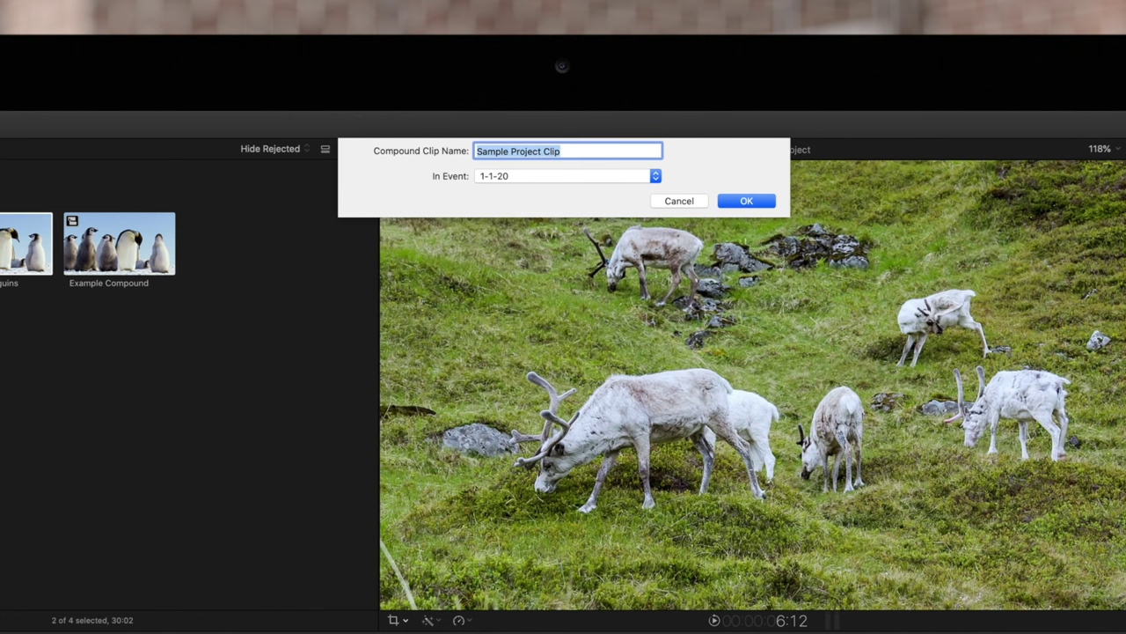
{"action": "type", "text": "Example Compound 2"}
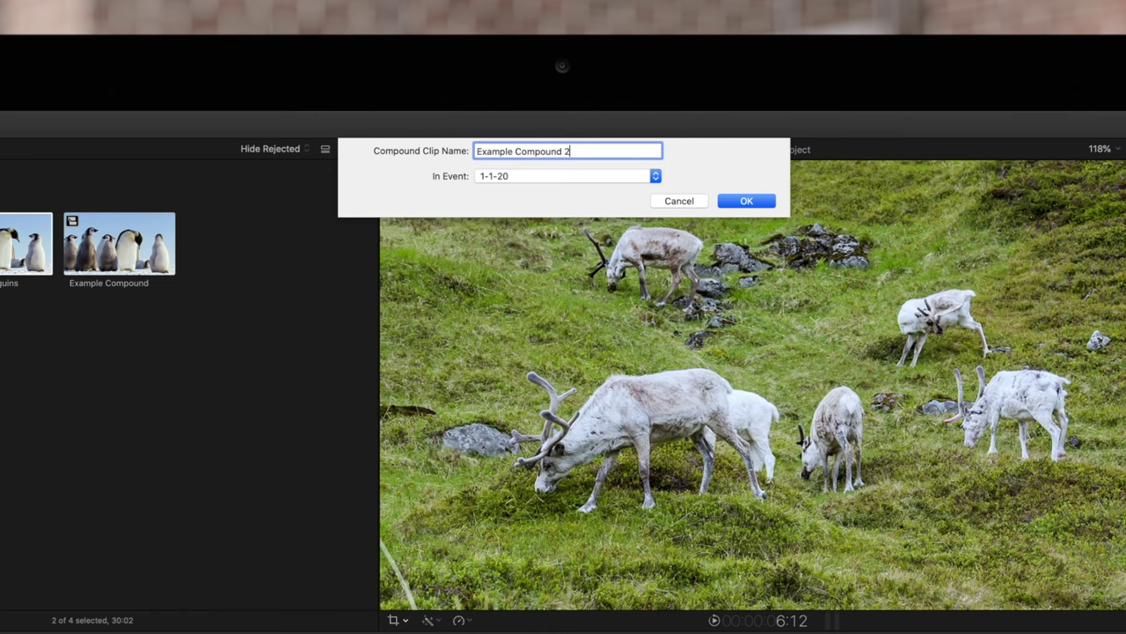
{"action": "left_click", "coordinate": [747, 201]}
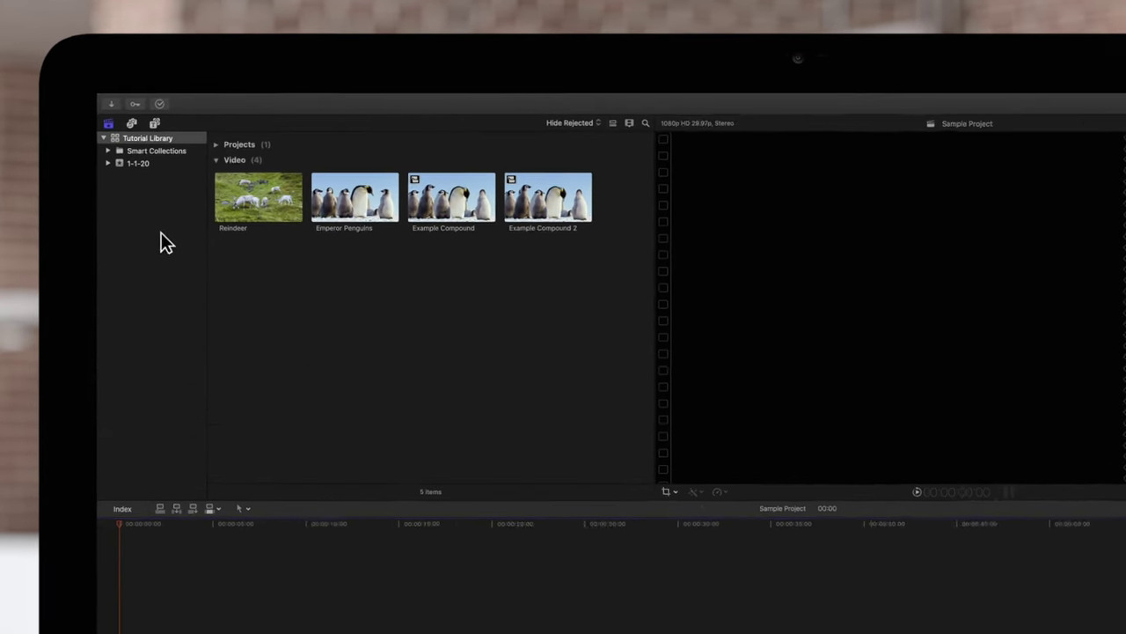
Create an empty compound clip 'Example Compound 3' in the 1-1-20 event via File > New
{"action": "left_click", "coordinate": [145, 167]}
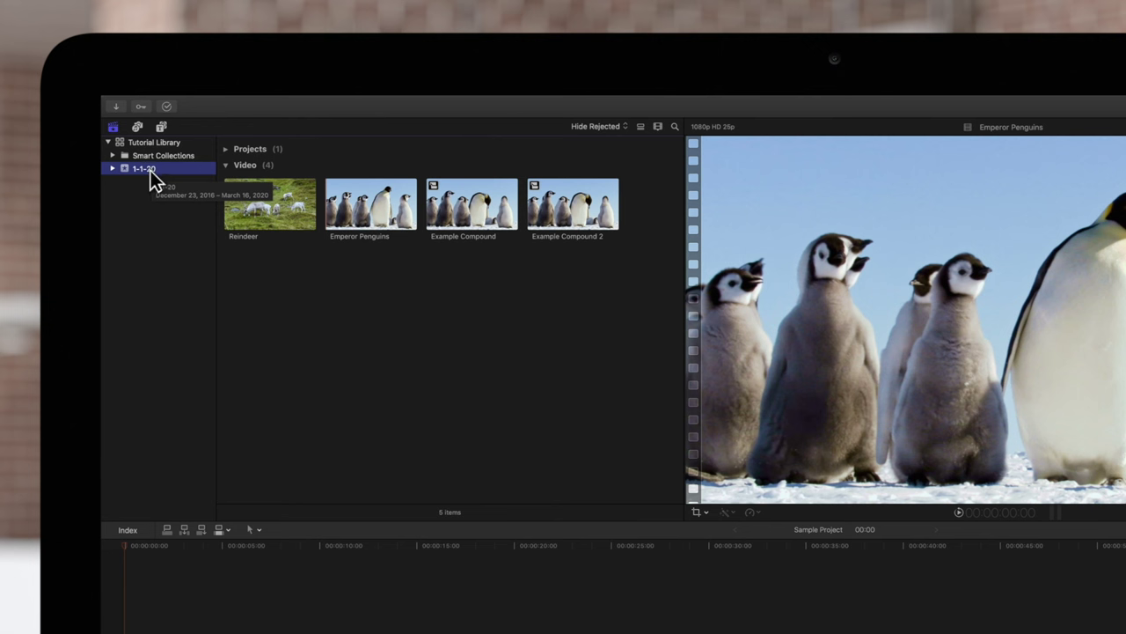
{"action": "left_click", "coordinate": [200, 103]}
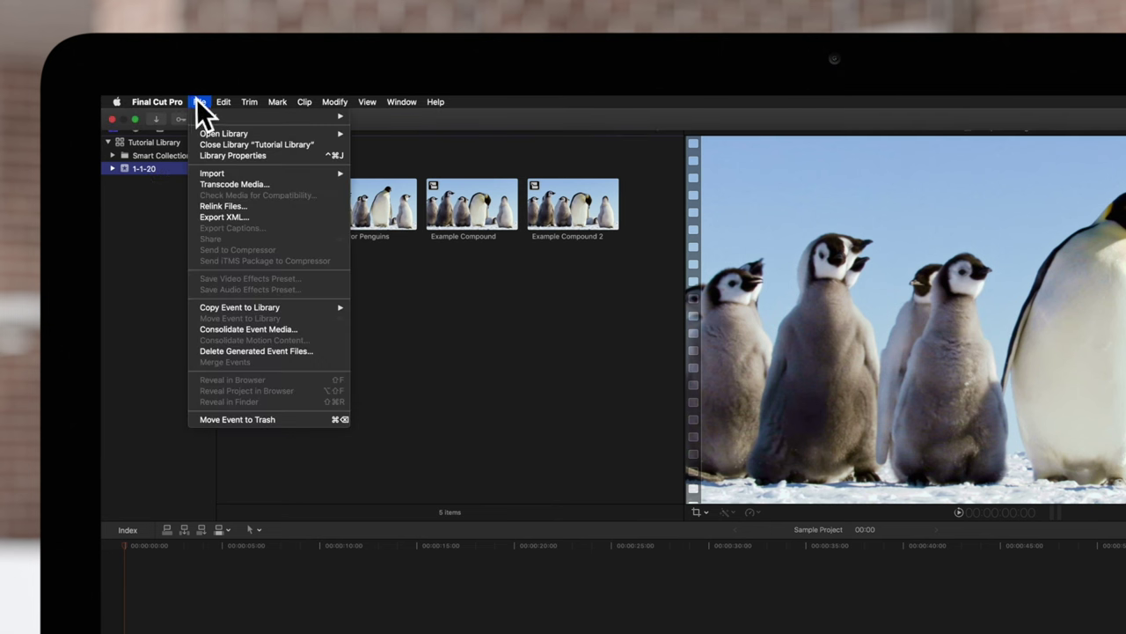
{"action": "mouse_move", "coordinate": [208, 118]}
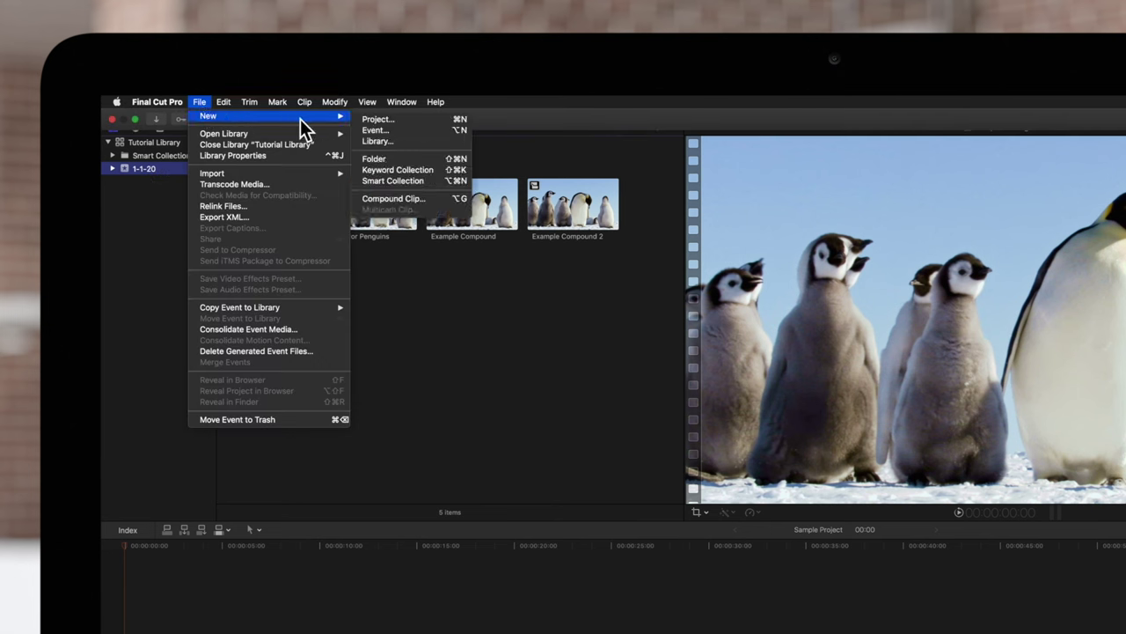
{"action": "left_click", "coordinate": [390, 199]}
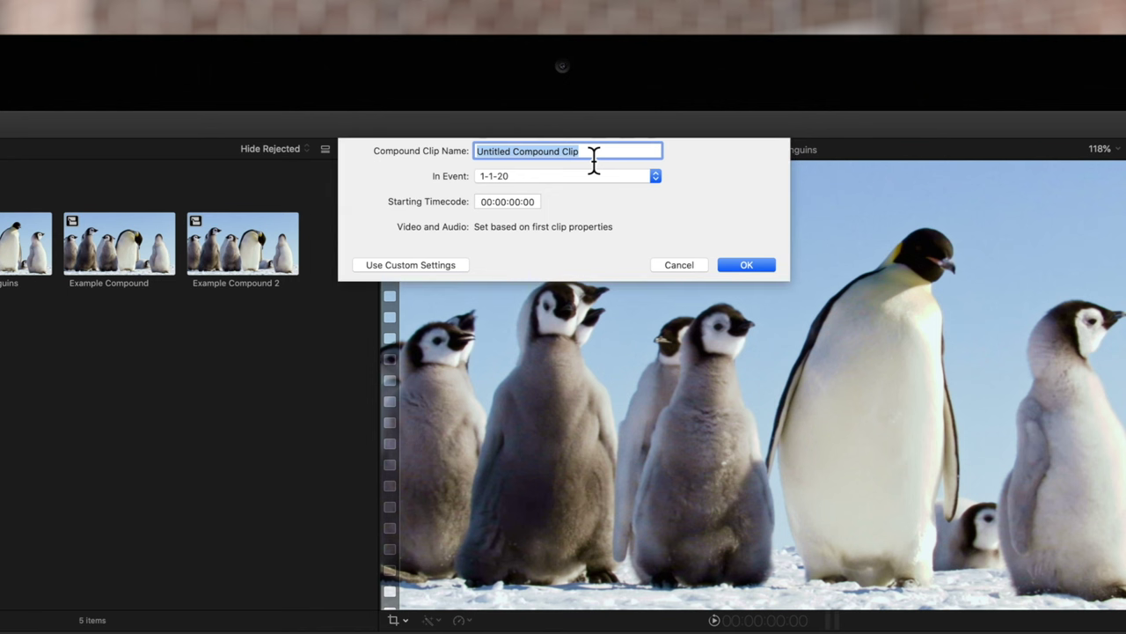
{"action": "type", "text": "Example Compound 3"}
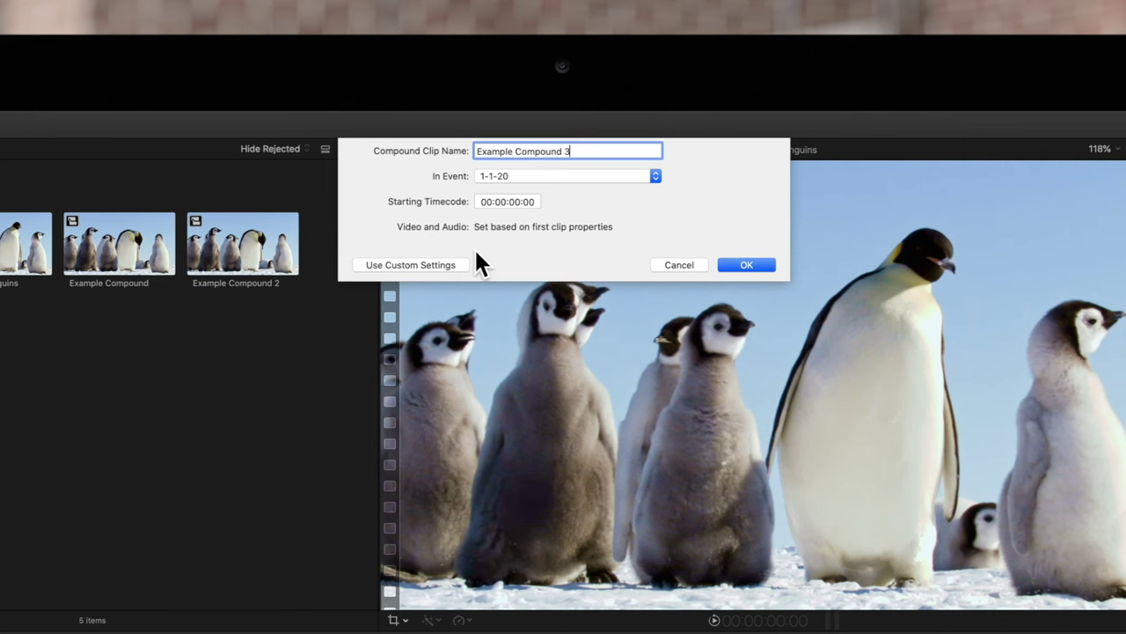
{"action": "left_click", "coordinate": [746, 265]}
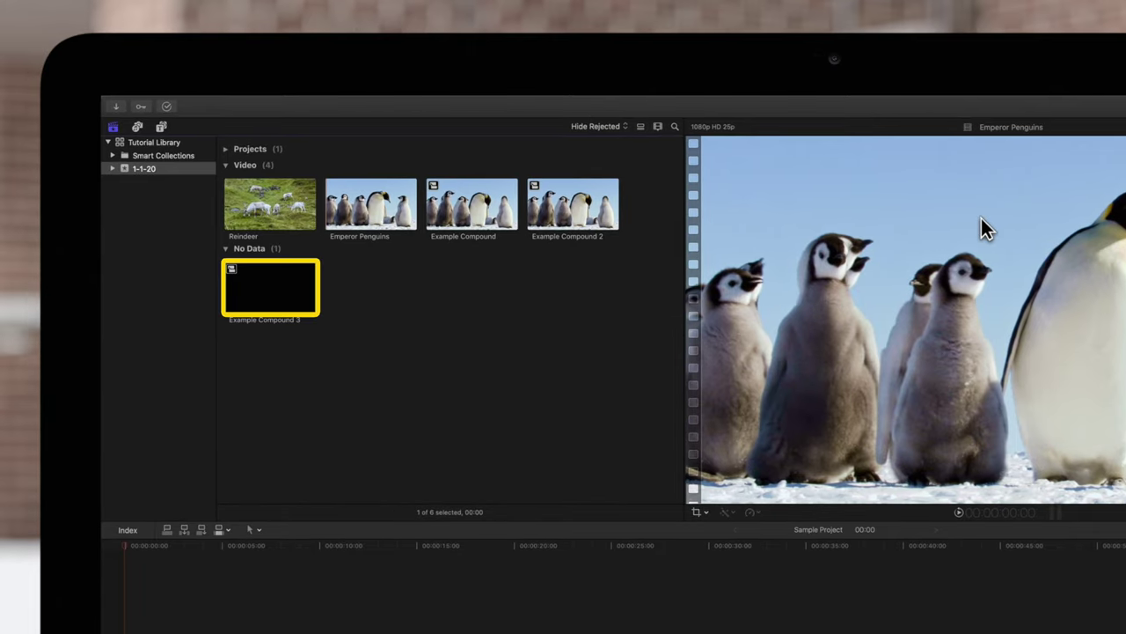
Clear the browser selection and open the empty Example Compound 3 in the timeline
{"action": "left_click", "coordinate": [330, 308]}
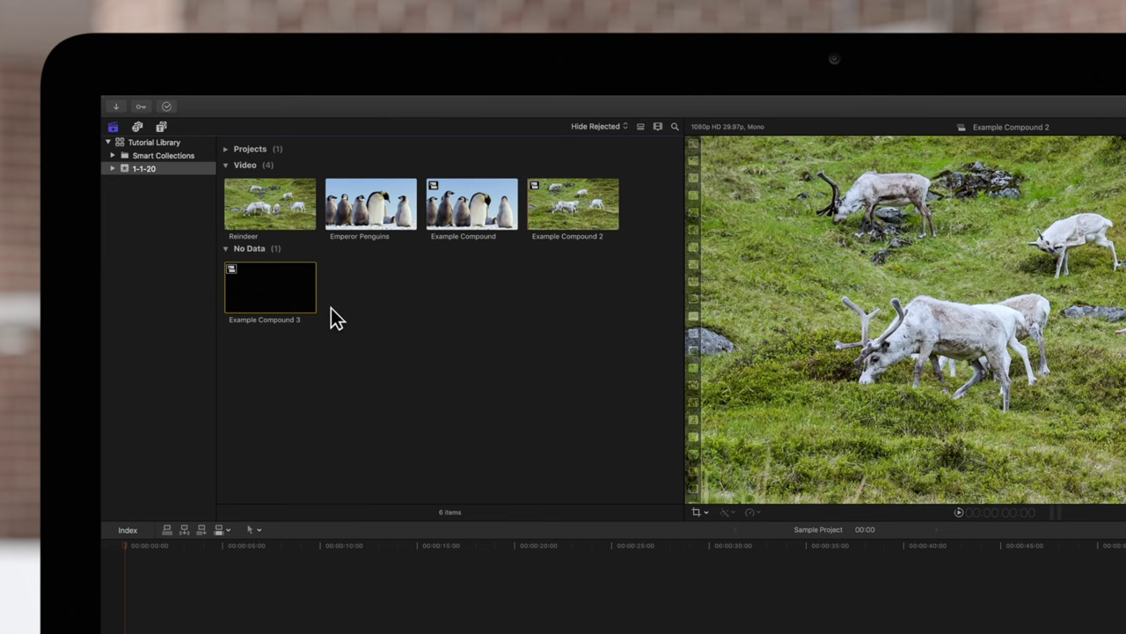
{"action": "double_click", "coordinate": [281, 295]}
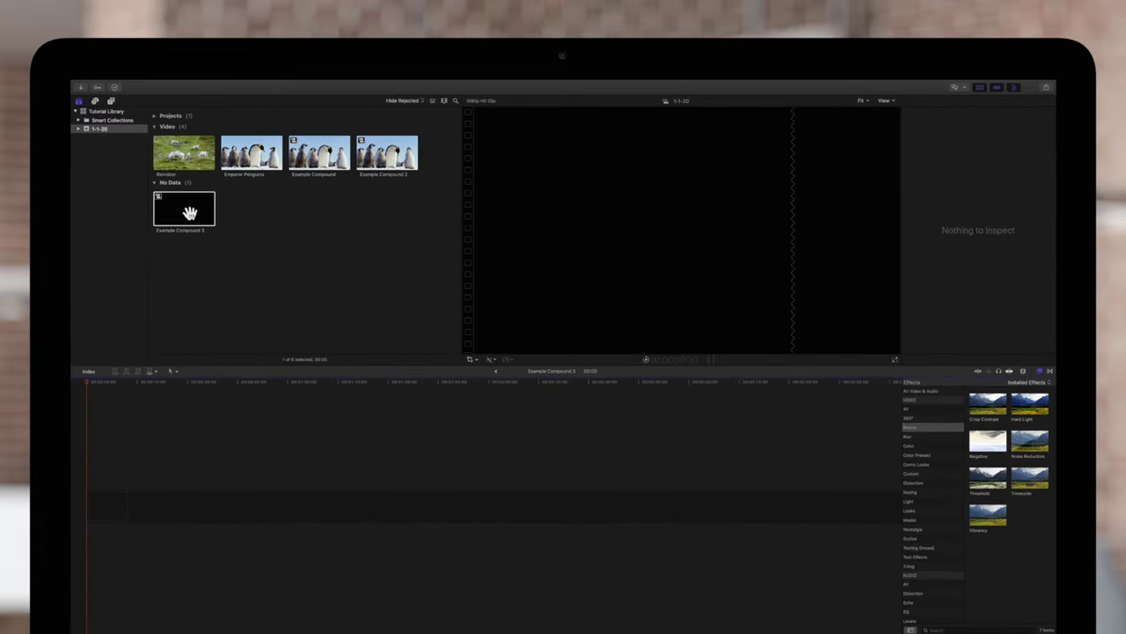
Place Reindeer then Emperor Penguins inside Example Compound 3, then return to Sample Project
{"action": "left_click_drag", "start_coordinate": [186, 160], "coordinate": [119, 495]}
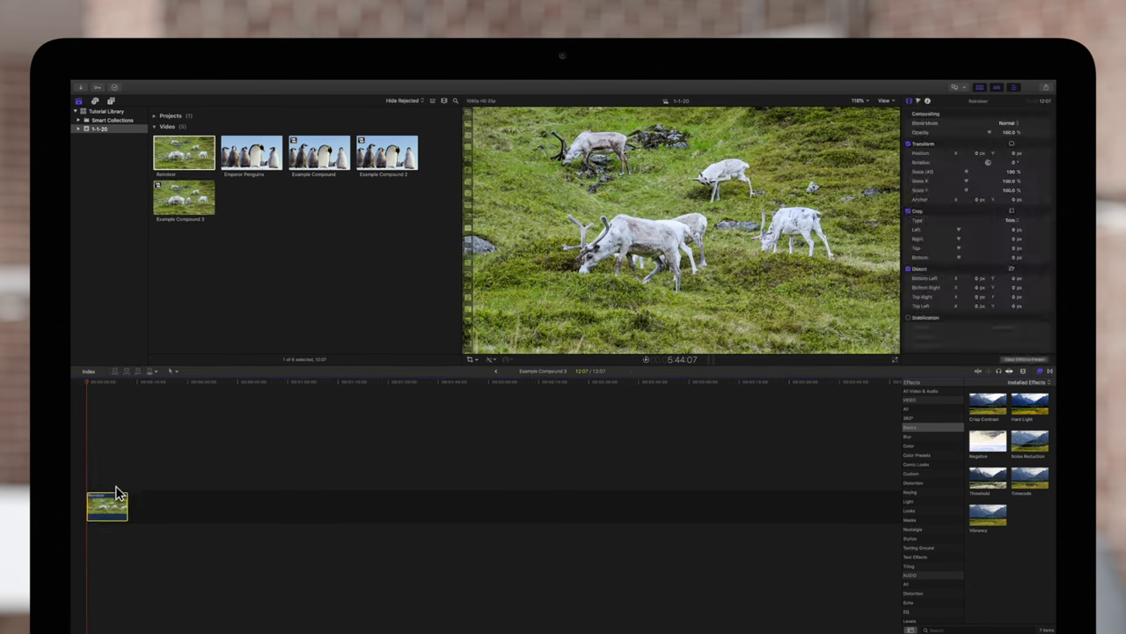
{"action": "left_click_drag", "start_coordinate": [243, 163], "coordinate": [162, 505]}
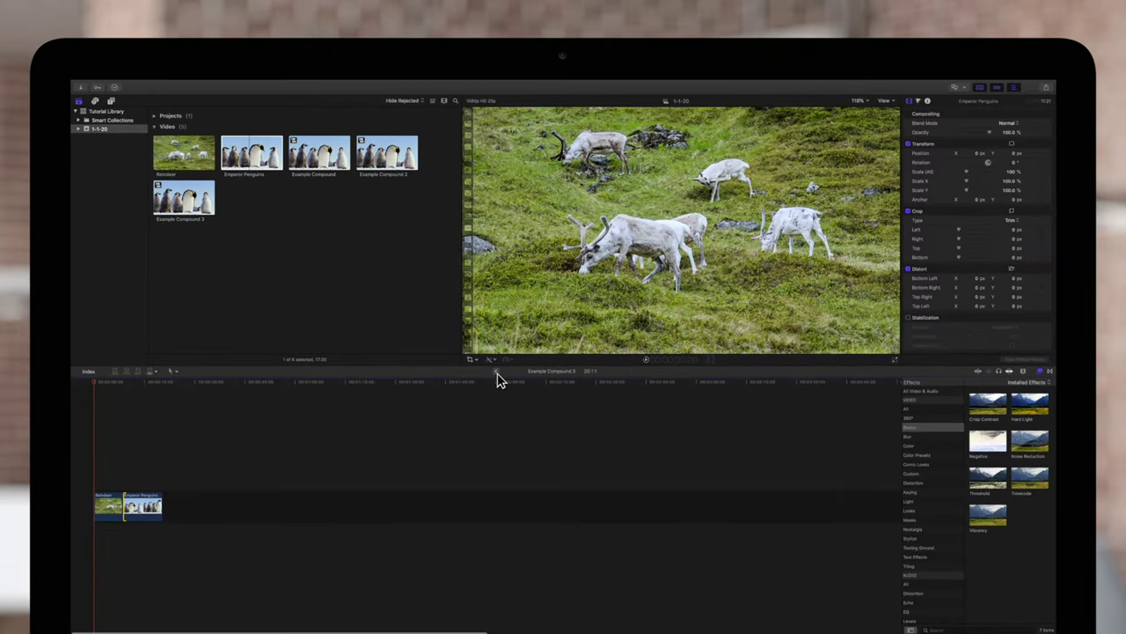
{"action": "left_click", "coordinate": [490, 362]}
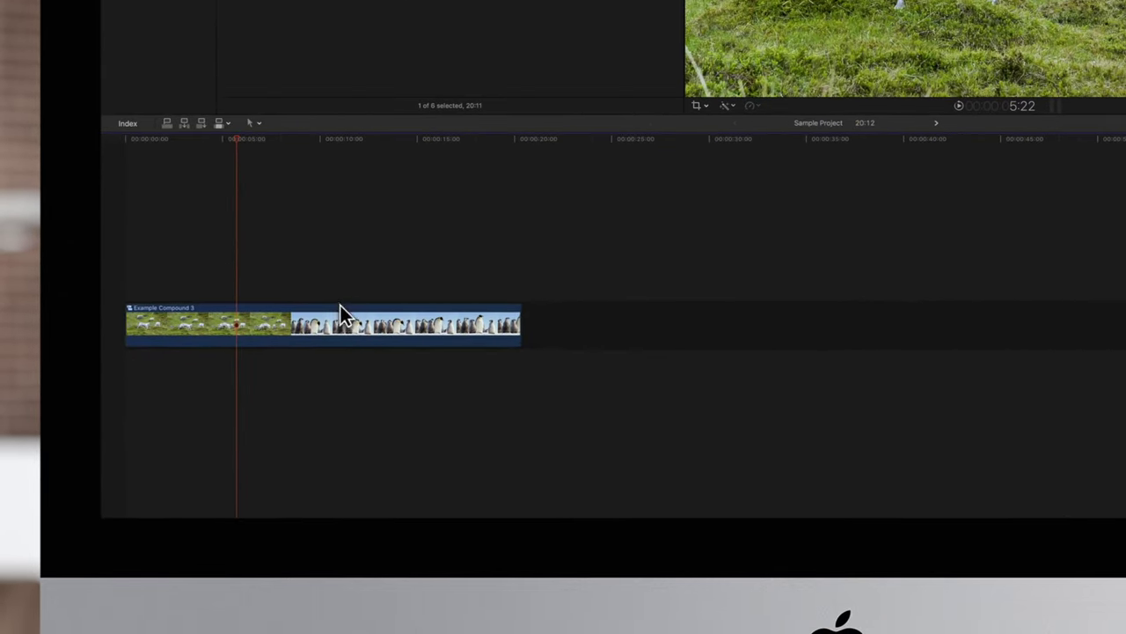
Split the timeline's Example Compound 3 with Clip > Break Apart Clip Items
{"action": "left_click", "coordinate": [245, 467]}
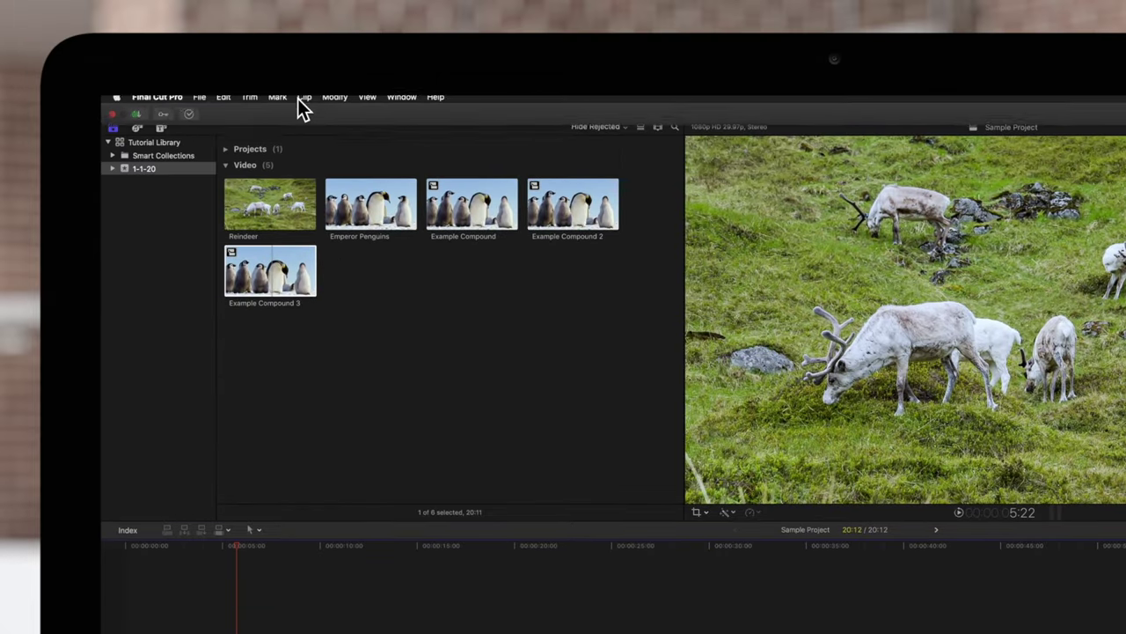
{"action": "left_click", "coordinate": [304, 103]}
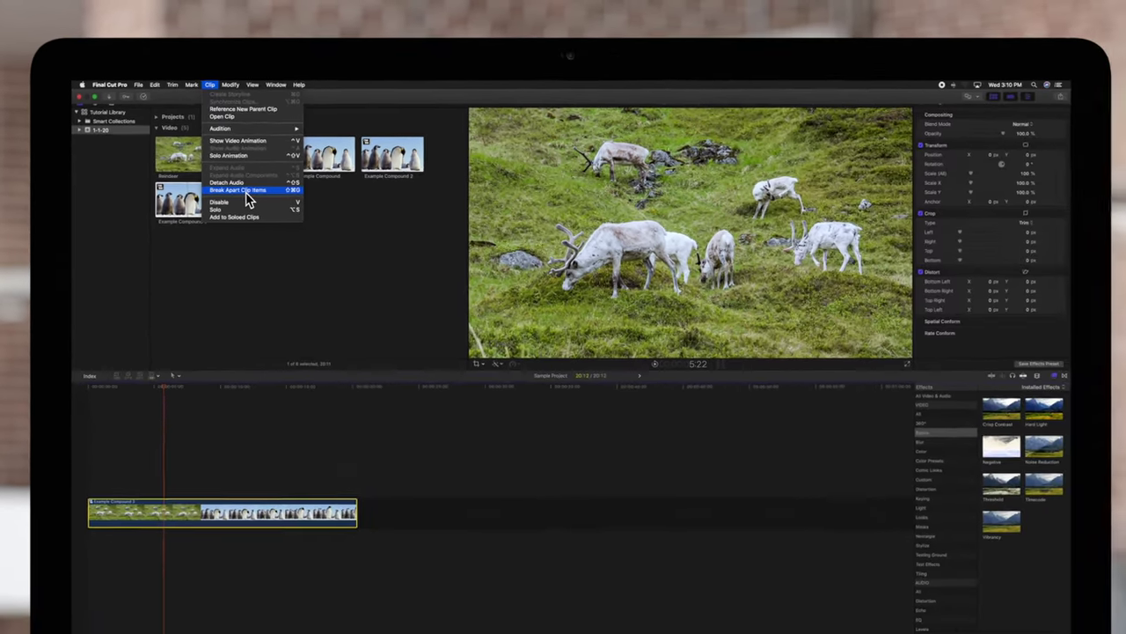
{"action": "left_click", "coordinate": [245, 188]}
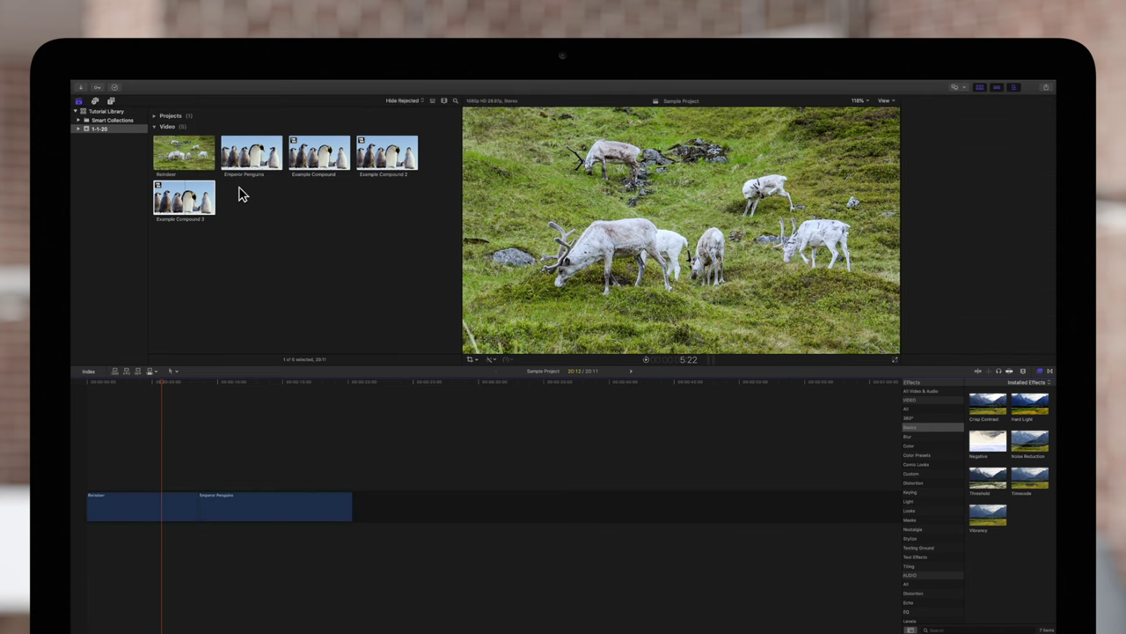